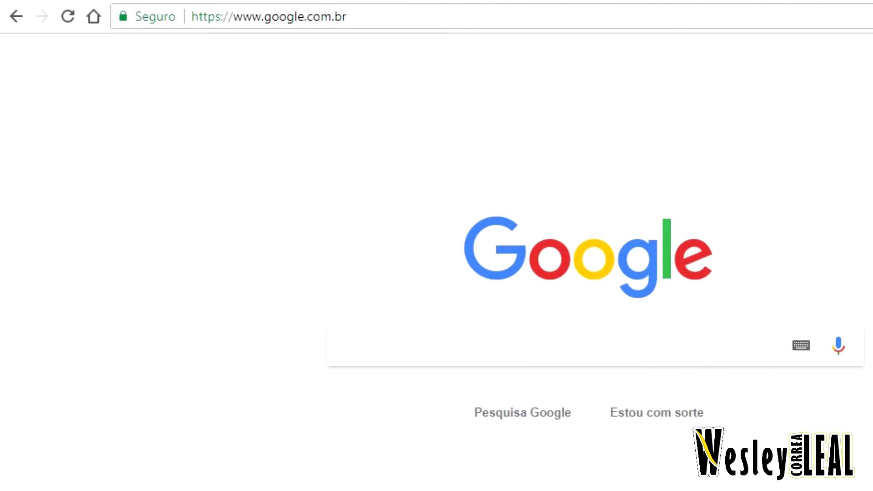
key("ctrl+l")
type("www.dji.com")
key("Return")
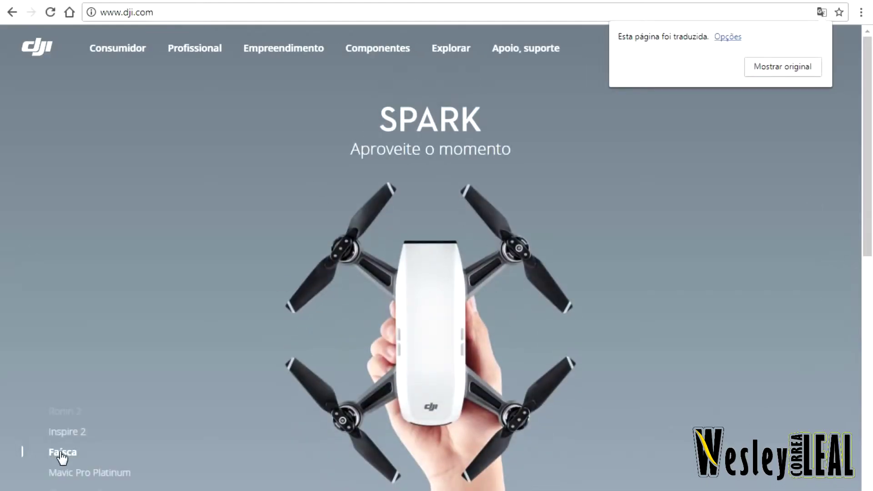
- Go to the Spark product page, show it in original English, and open its Downloads section
mouse_move(193, 46)
mouse_move(139, 52)
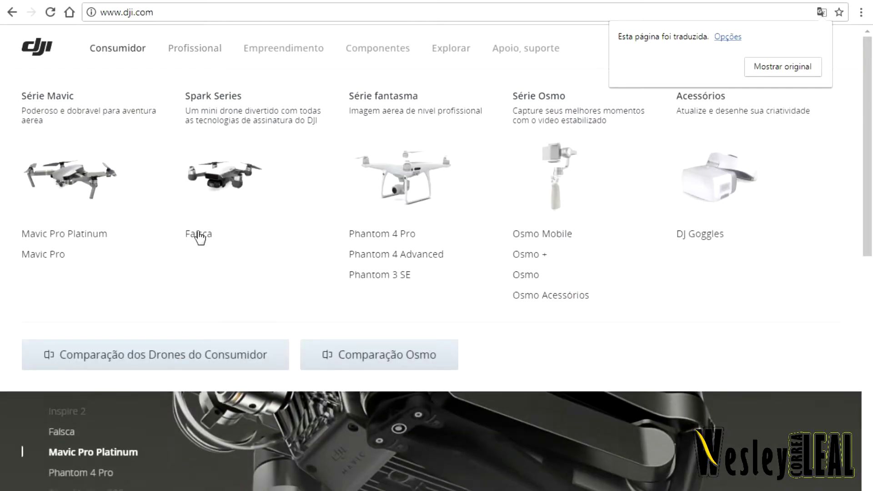
left_click(198, 234)
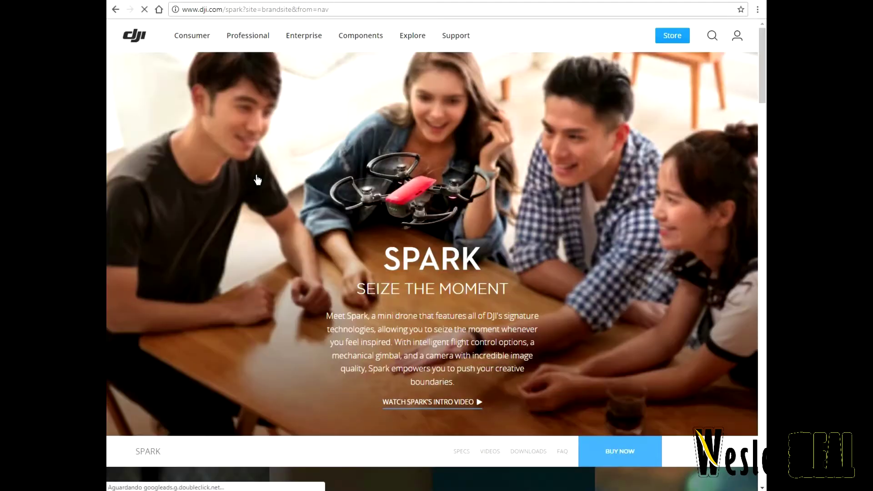
scroll(526, 398, "down", 3)
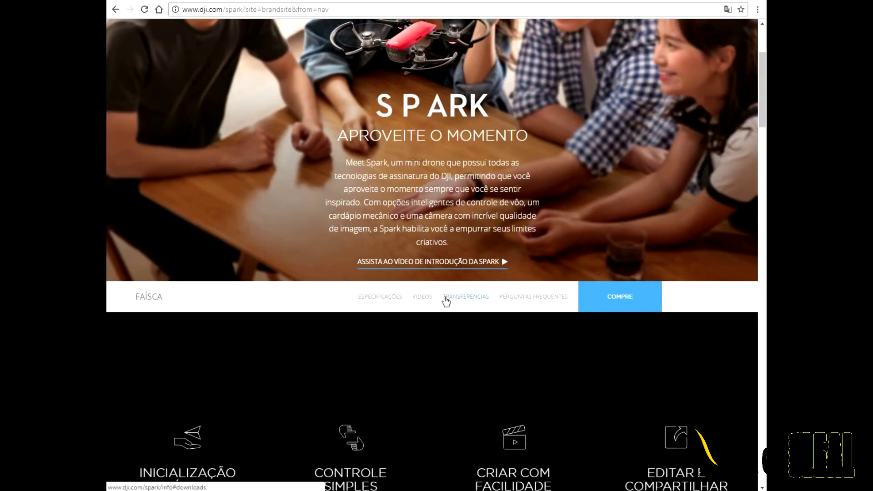
left_click(729, 10)
left_click(706, 49)
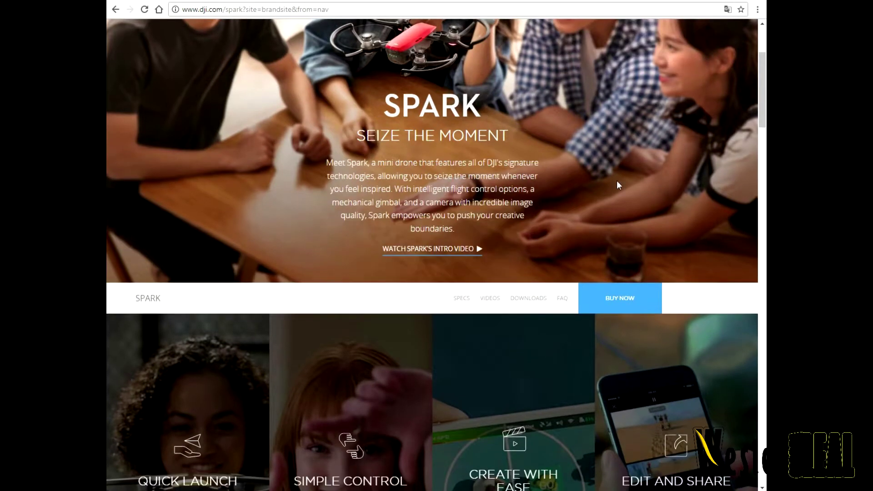
left_click(530, 299)
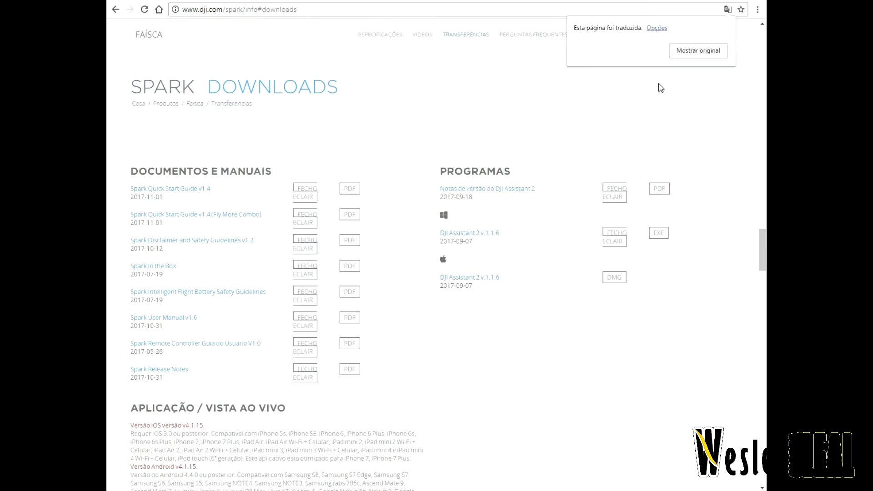
- With the page in English, download the DJI Assistant 2 v1.1.6 Windows EXE and list downloads
left_click(709, 58)
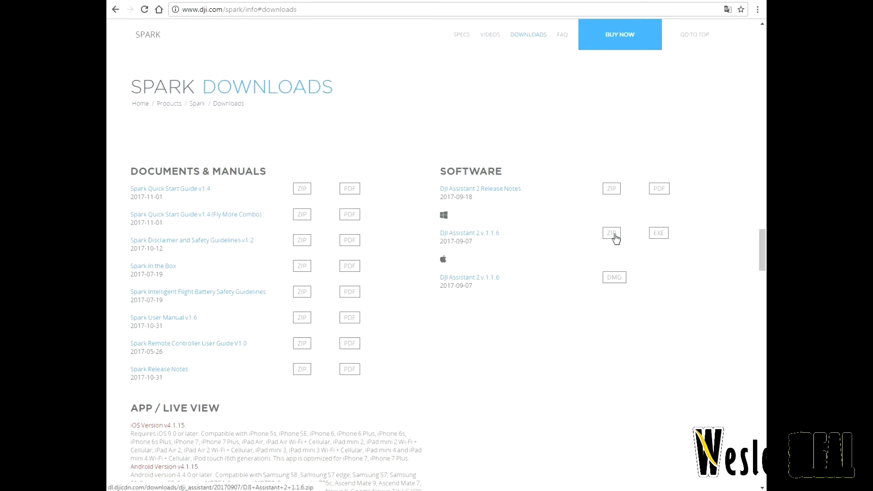
left_click(654, 234)
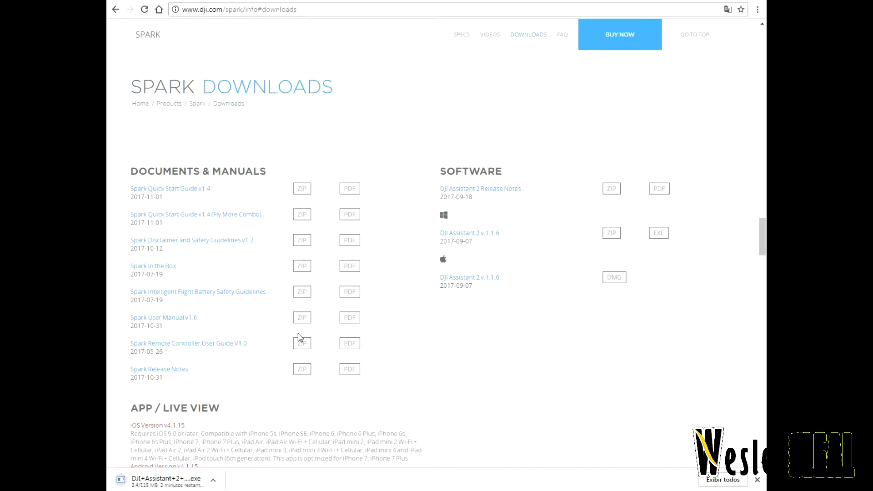
left_click(724, 480)
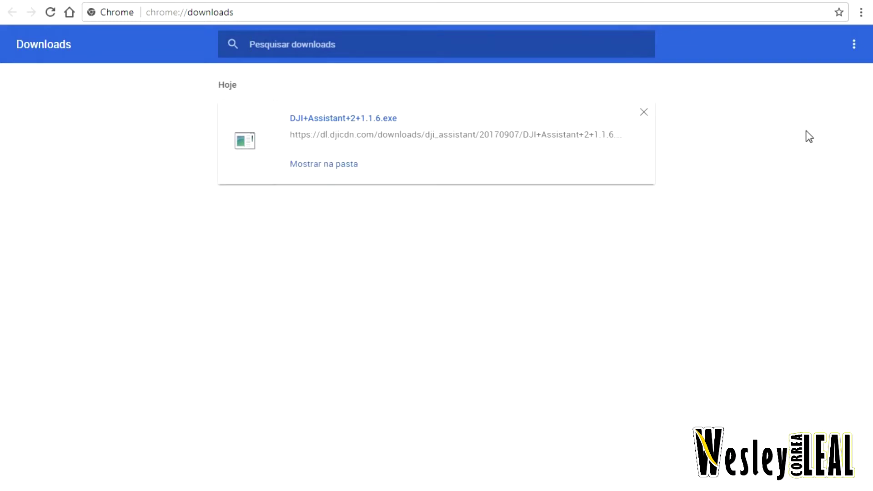
- Show DJI+Assistant+2+1.1.6.exe in its folder and run it, approving the security warning
left_click(334, 164)
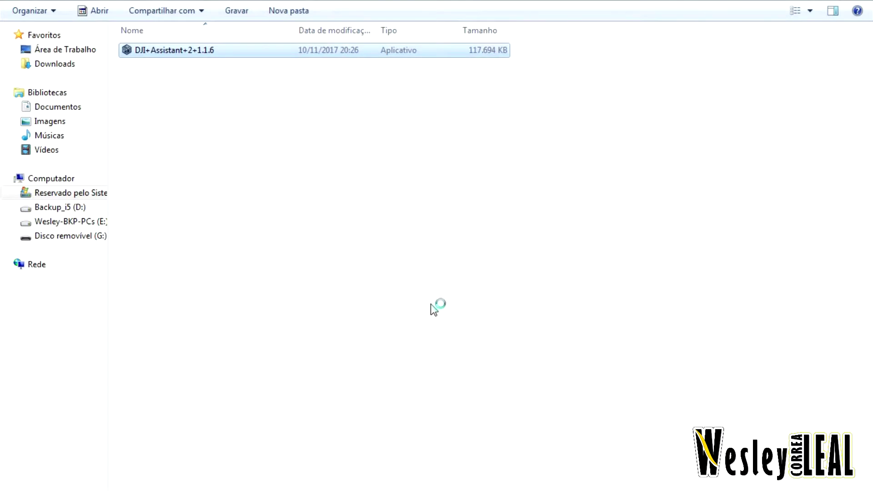
left_click(454, 168)
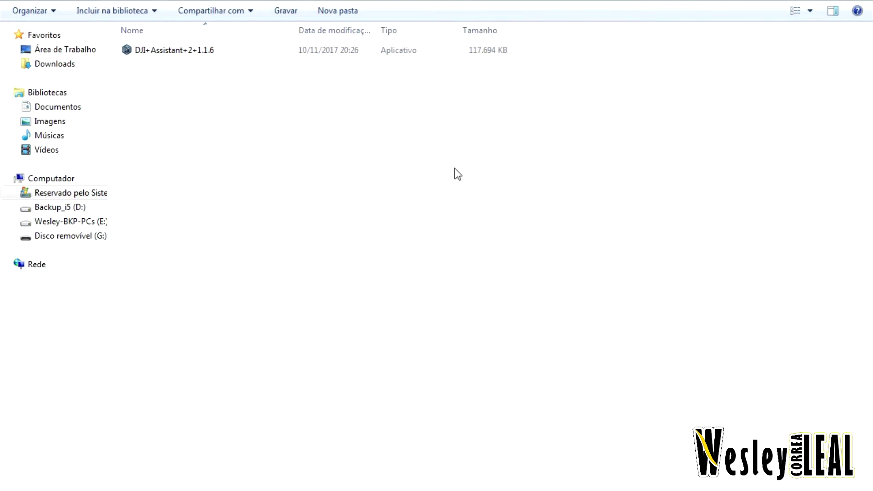
double_click(172, 54)
left_click(481, 316)
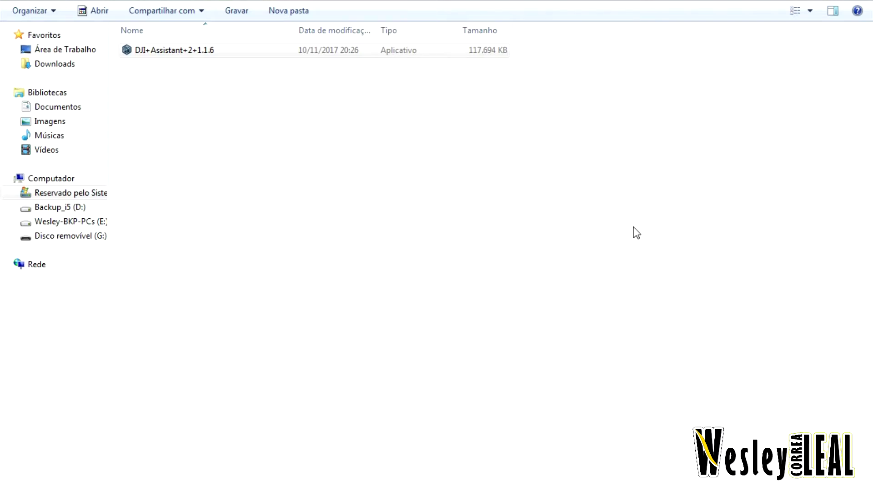
- Install DJI Assistant 2 to the default folder with a Quick Launch shortcut, allowing the driver, then launch it
left_click(370, 373)
left_click(515, 413)
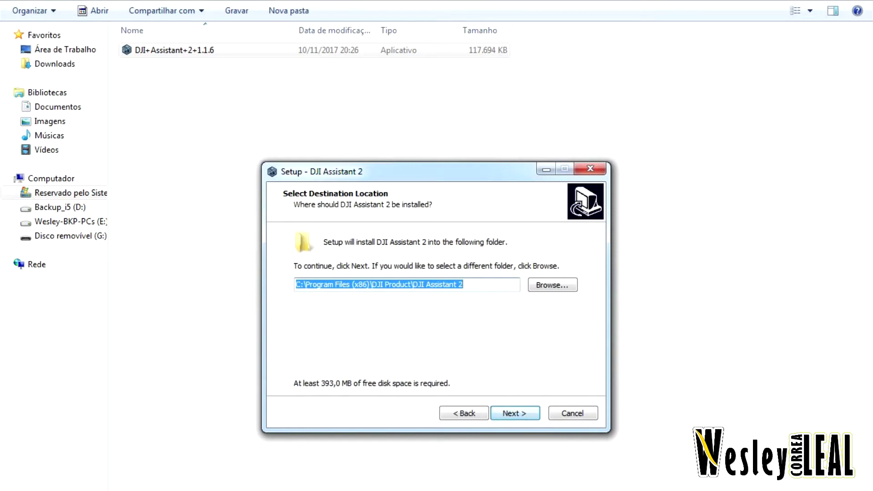
key("Return")
key("Return")
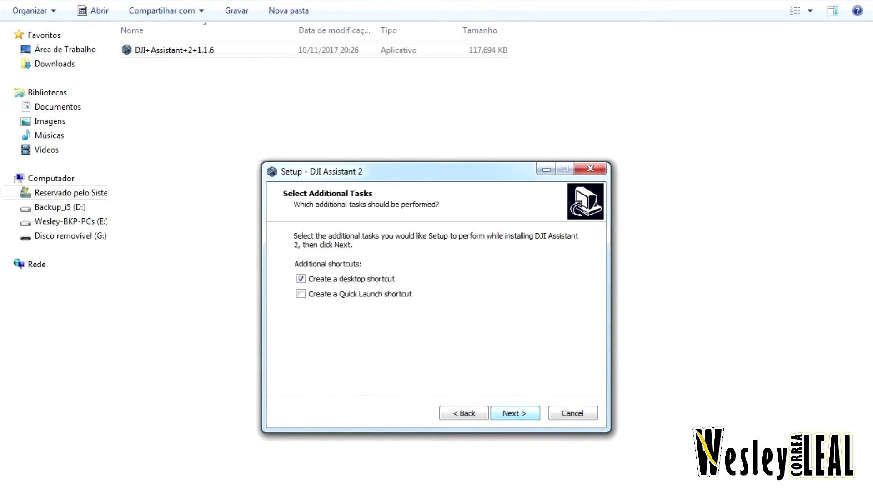
left_click(300, 294)
key("Return")
key("Return")
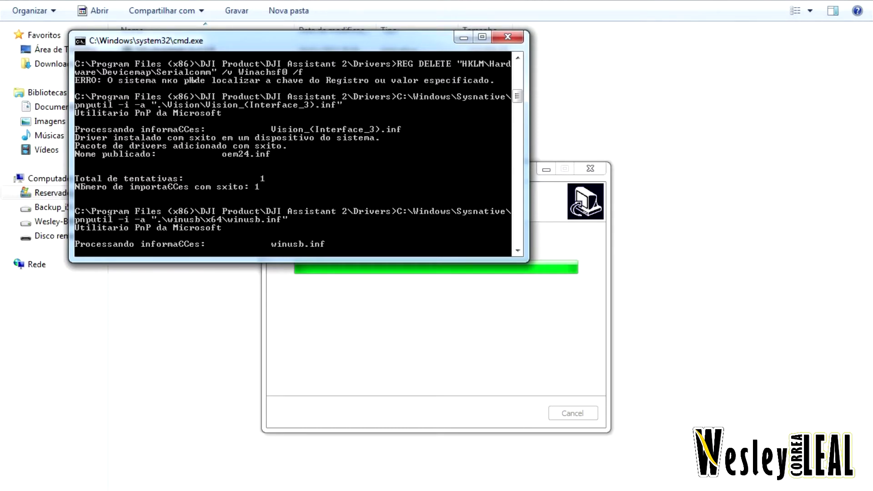
key("alt+i")
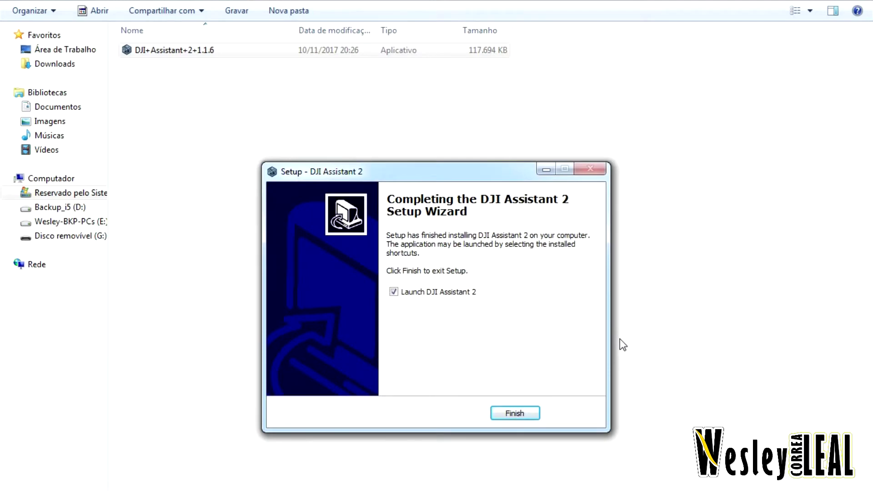
left_click(515, 413)
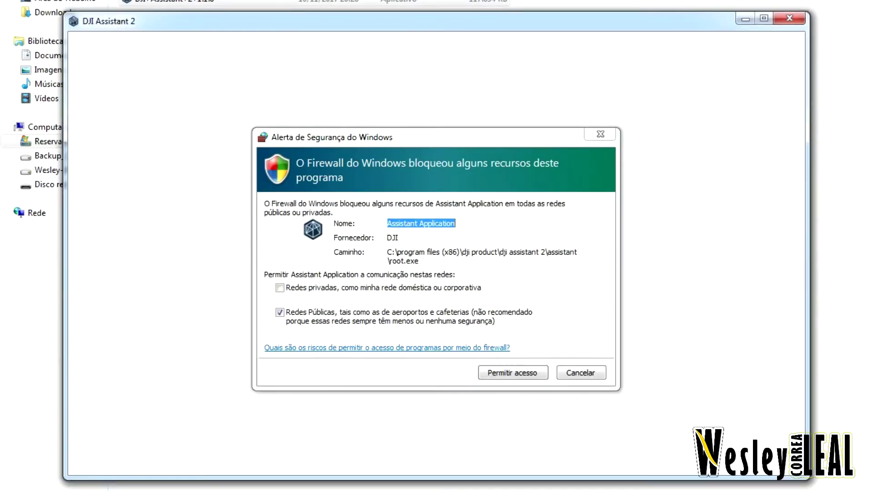
- Allow DJI Assistant 2 through the firewall on private networks and switch the language to Português
left_click(280, 339)
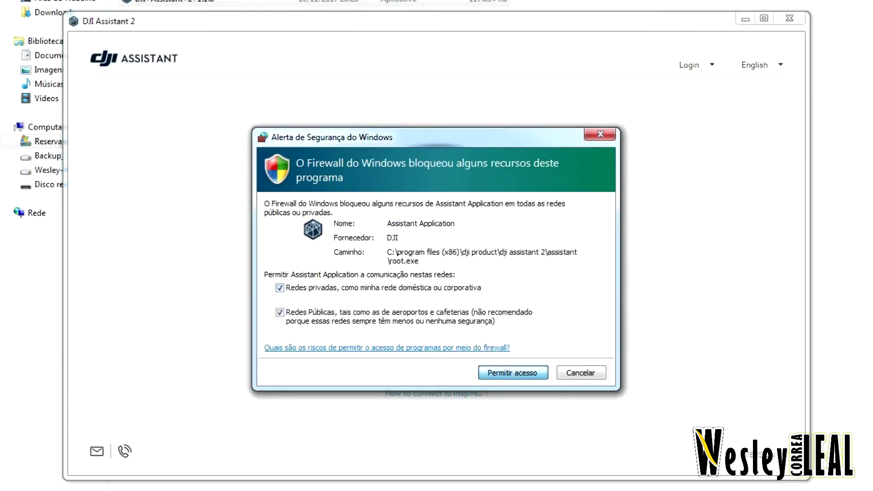
key("Return")
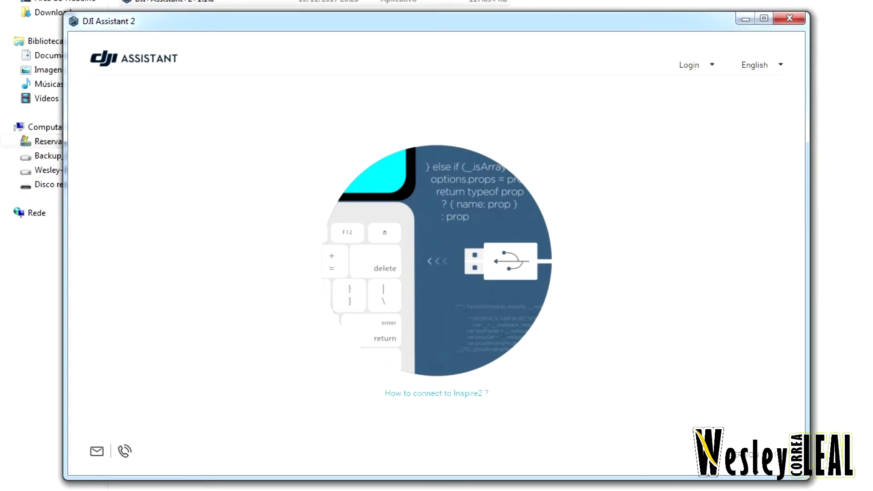
left_click(761, 65)
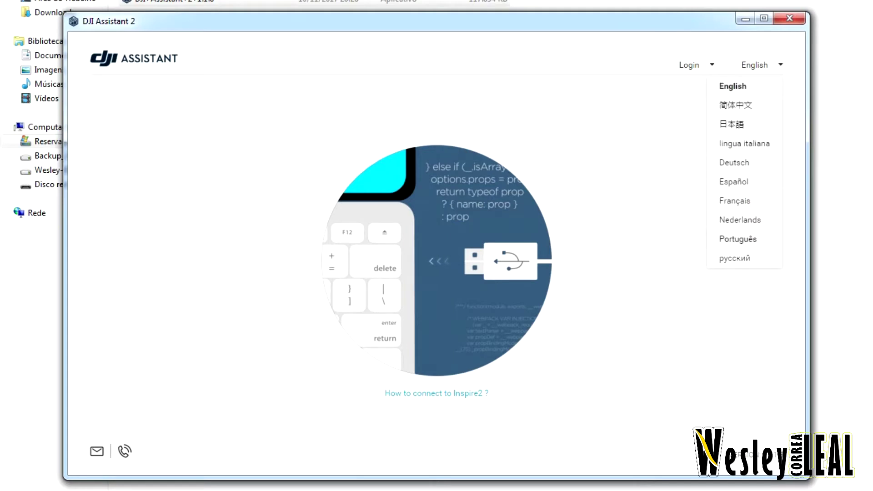
left_click(738, 239)
- Log in to the DJI account with its e-mail, password and verification code
left_click(672, 65)
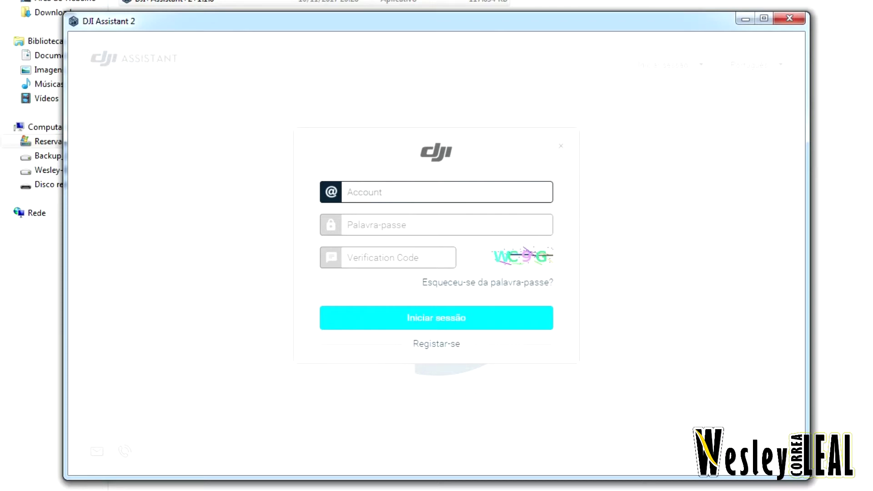
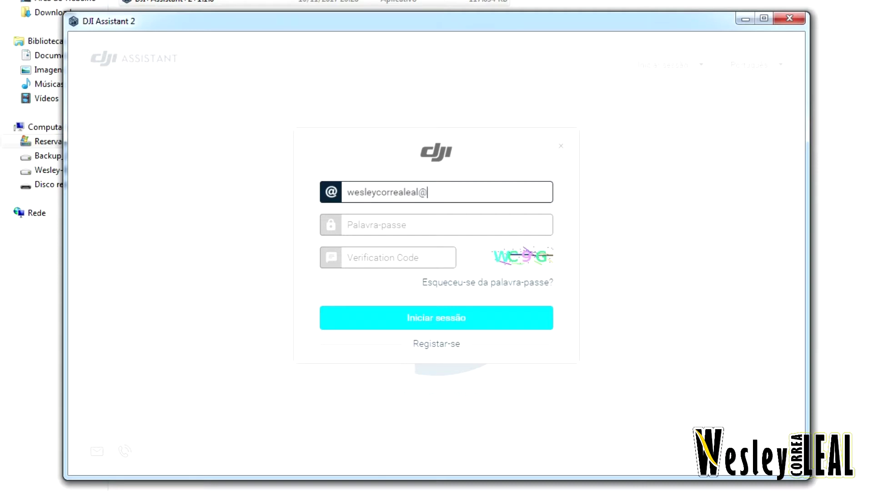
key("Tab")
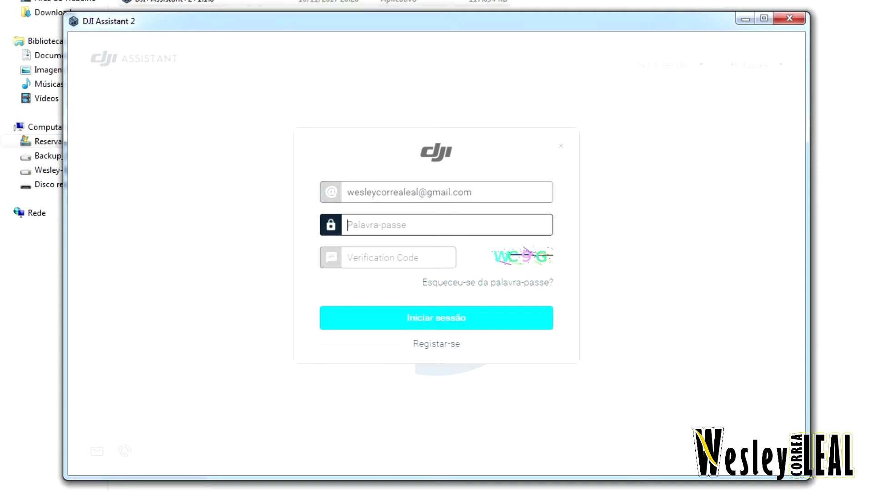
type("•••••••••")
key("Tab")
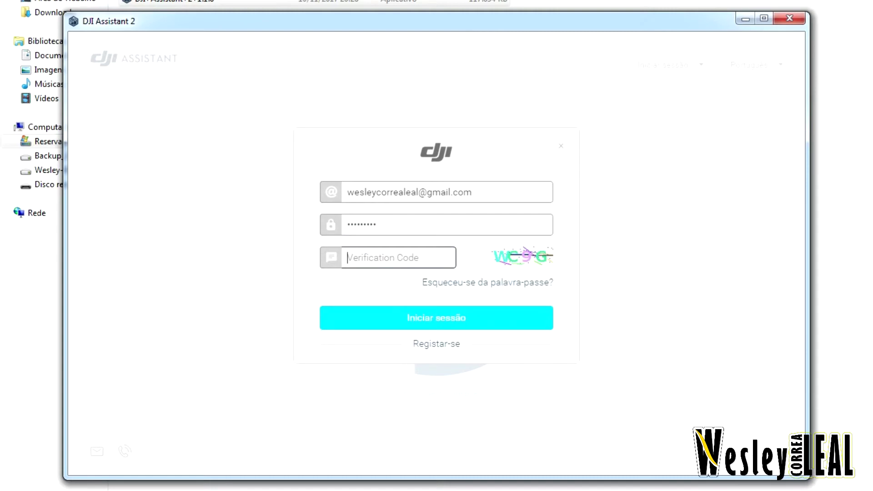
type("wc9g")
key("Return")
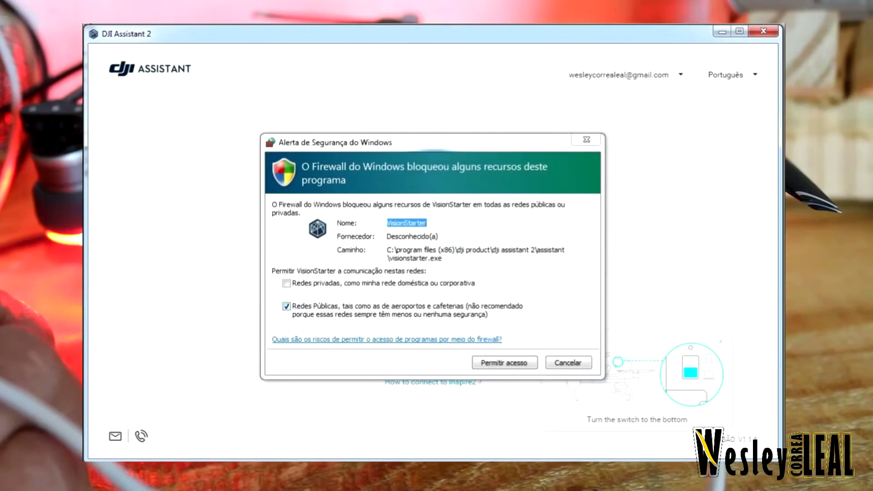
- Grant VisionStarter firewall access on private as well as public networks
left_click(286, 283)
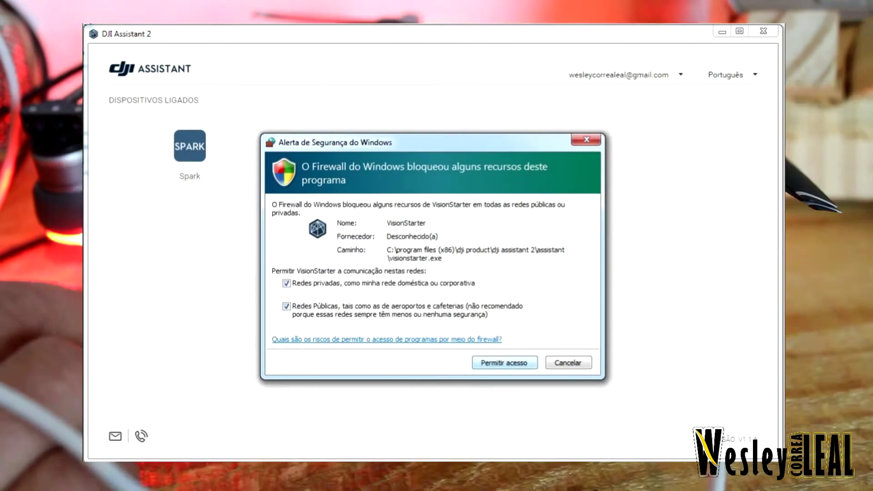
key("Return")
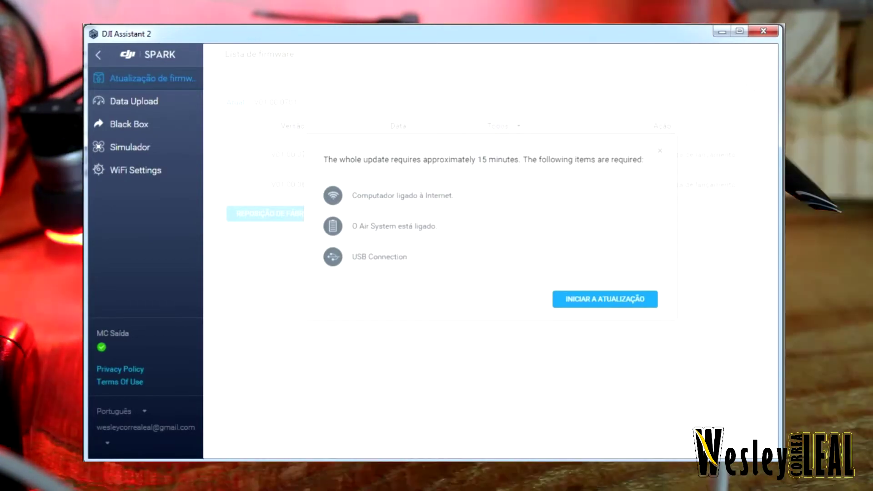
- Run the Spark firmware update to V01.00.0701 to 100%, then open Data Upload
key("Return")
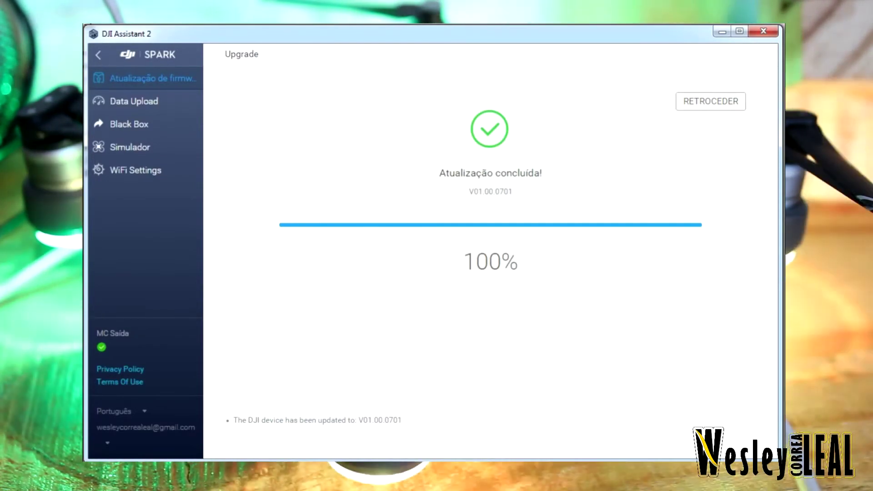
left_click(134, 101)
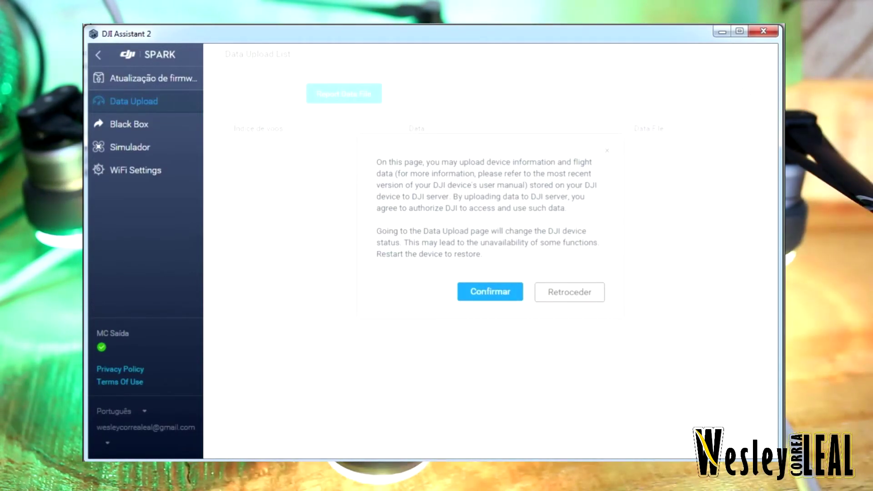
- Confirm the data upload consent, scroll through the 12 flight logs, then view WiFi Settings
key("Return")
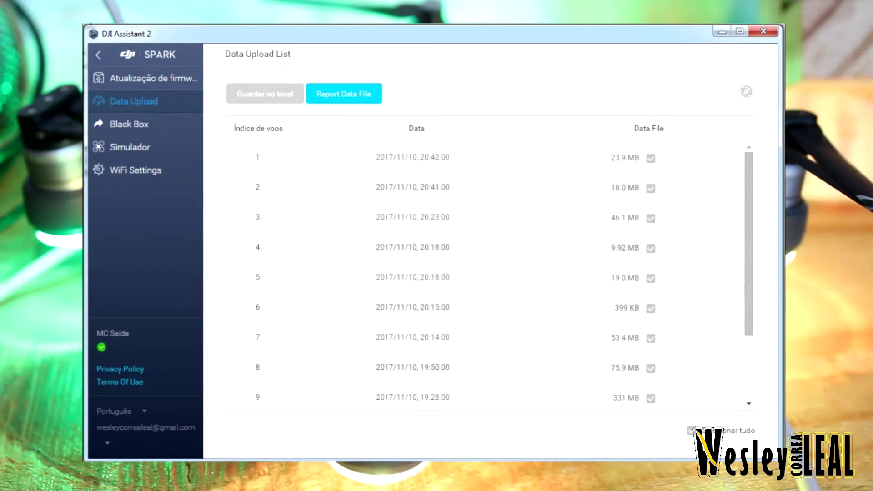
scroll(487, 277, "down", 3)
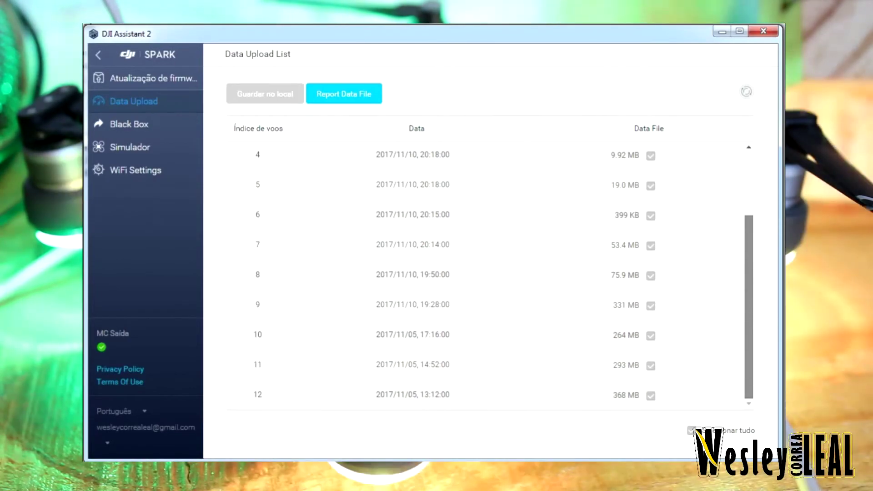
scroll(487, 277, "up", 3)
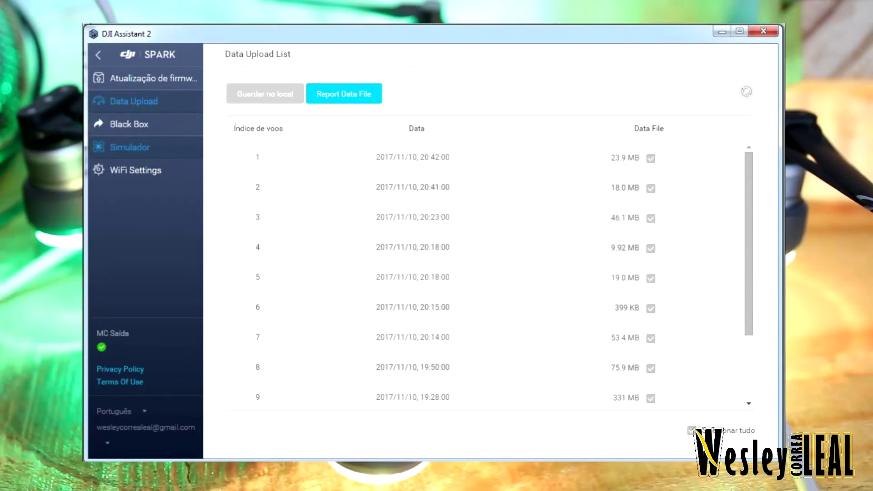
left_click(135, 170)
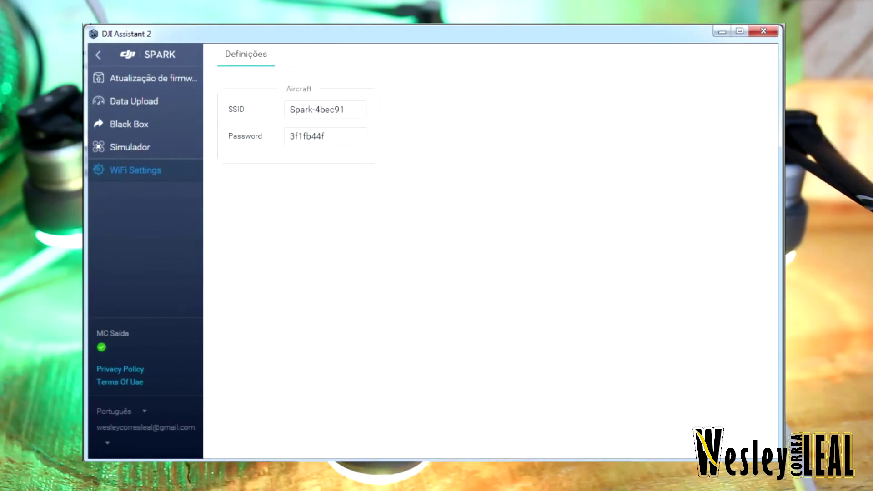
- Visit the Simulador and Black Box pages, then return to the firmware version list
left_click(129, 147)
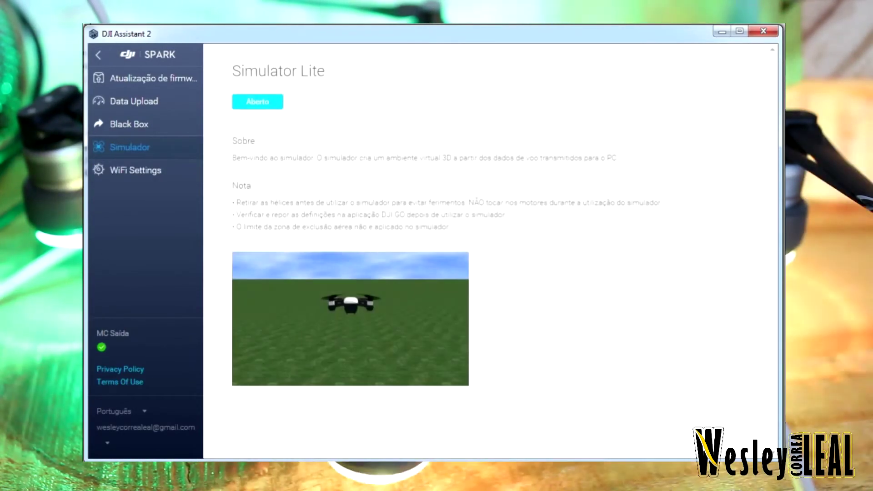
left_click(129, 124)
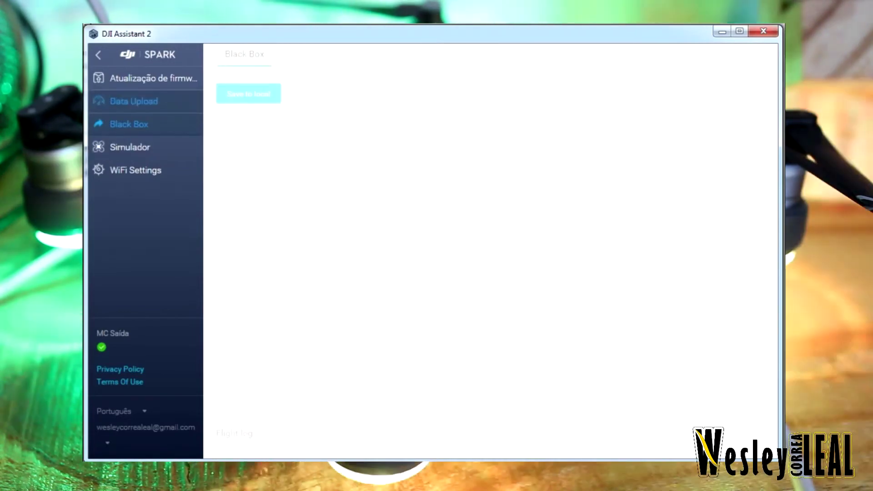
left_click(153, 79)
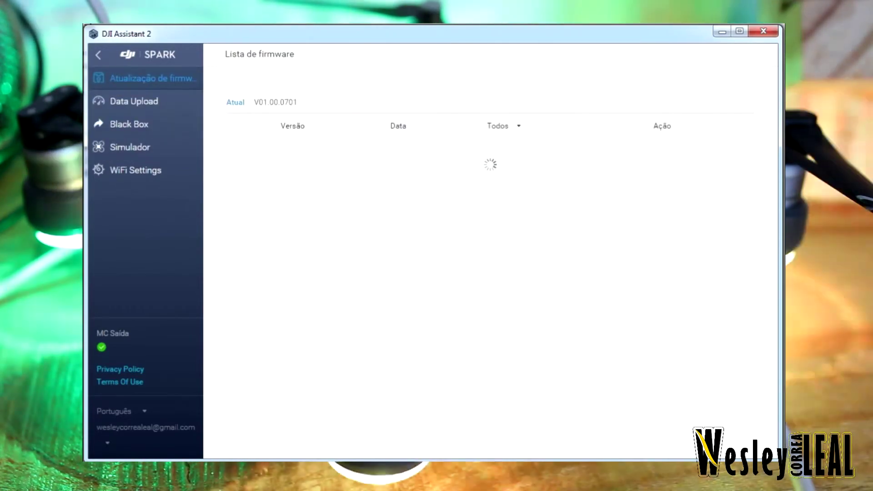